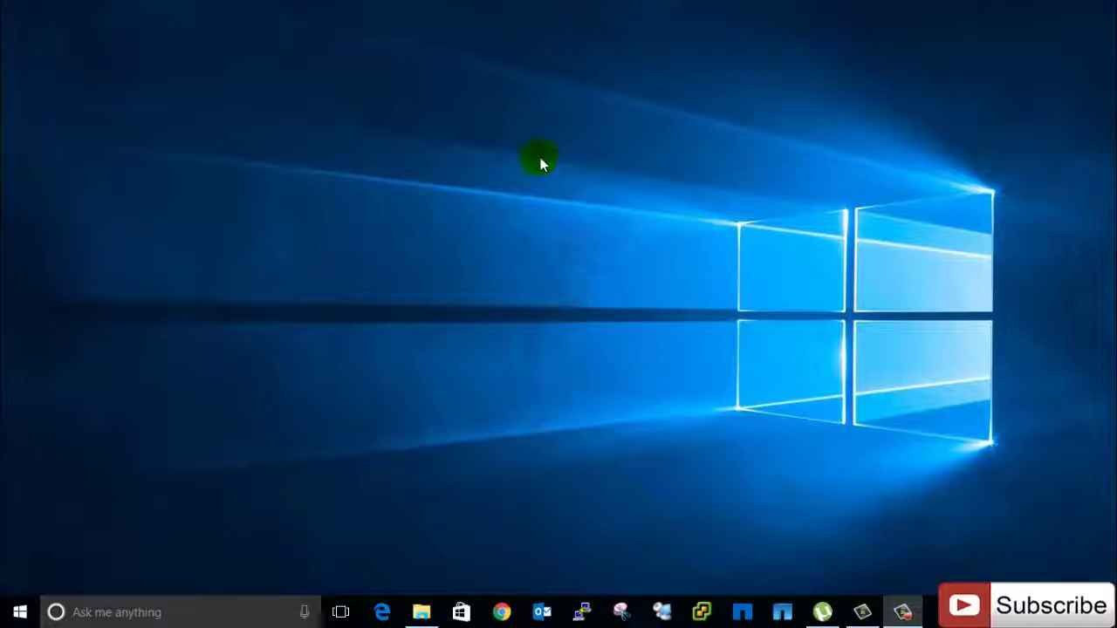
pyautogui.rightClick(542, 157)
pyautogui.click(576, 206)
pyautogui.rightClick(486, 324)
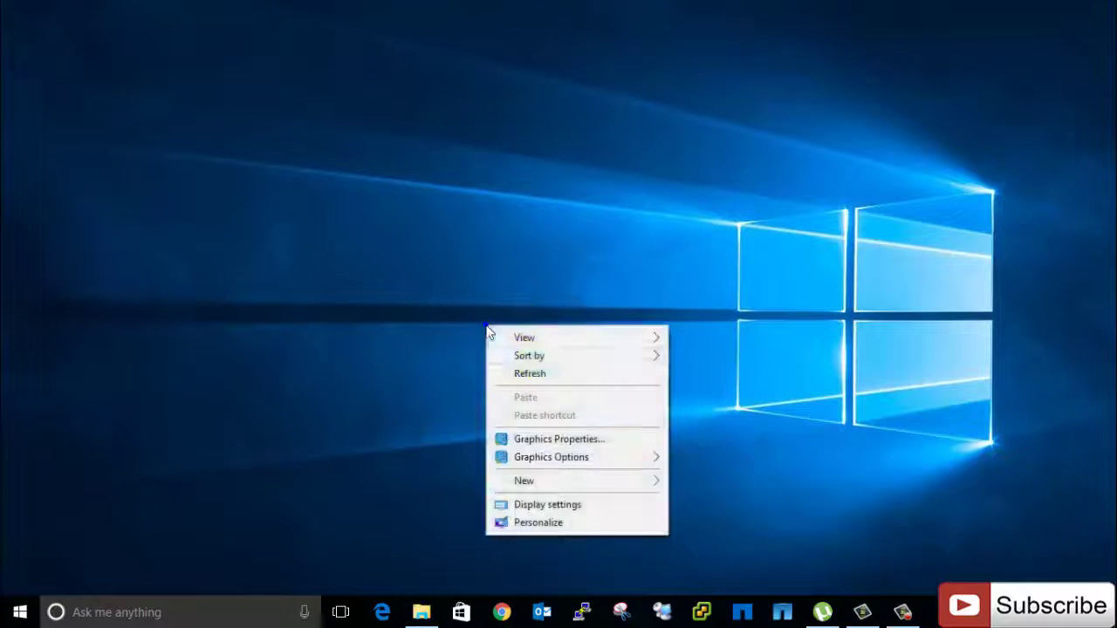
pyautogui.click(534, 371)
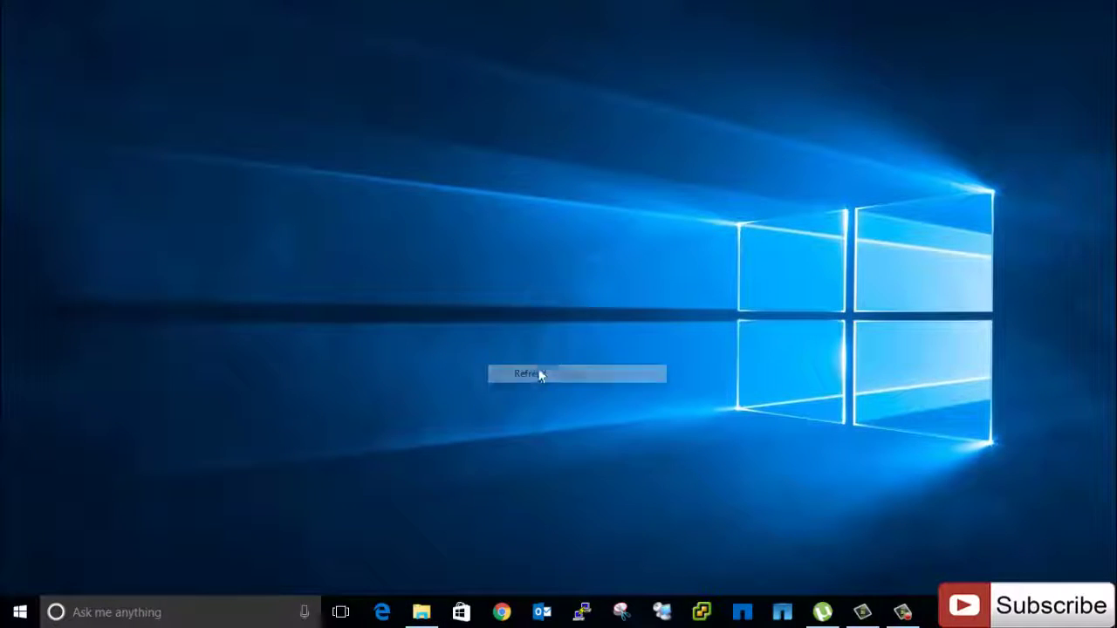
pyautogui.rightClick(636, 291)
pyautogui.click(686, 338)
pyautogui.rightClick(538, 281)
pyautogui.click(598, 321)
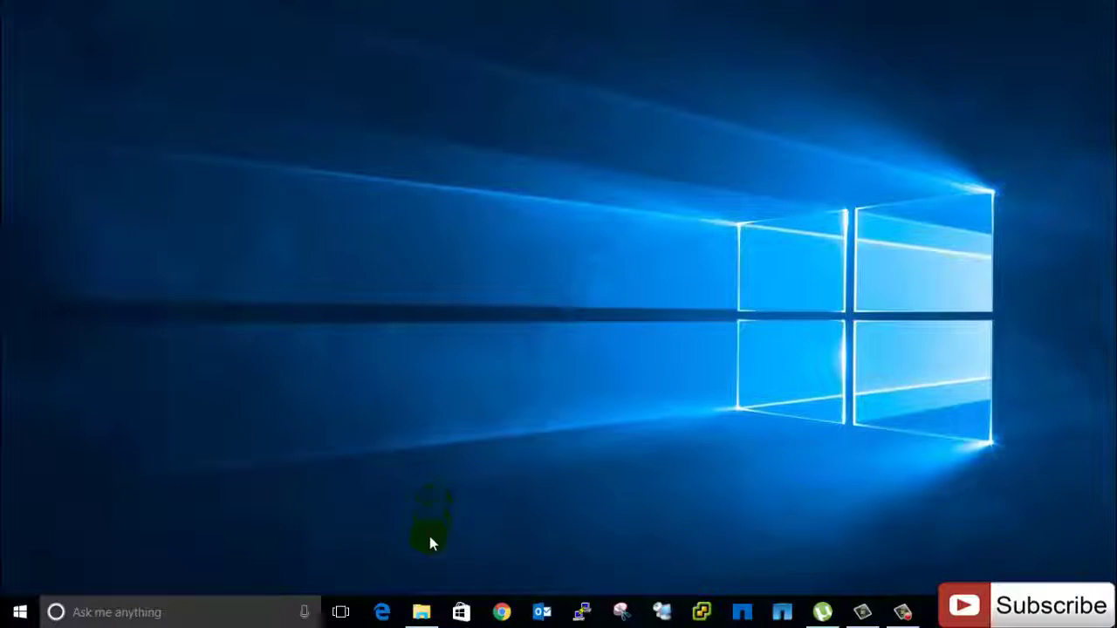
# Step: Open File Explorer at This PC
pyautogui.click(421, 613)
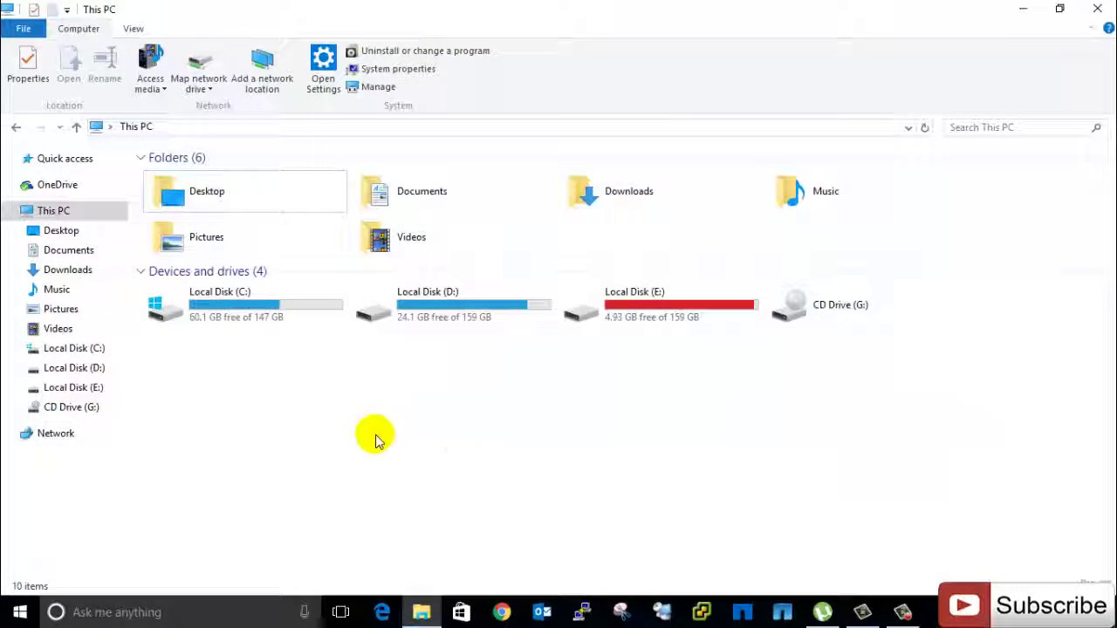
pyautogui.click(12, 616)
pyautogui.rightClick(16, 614)
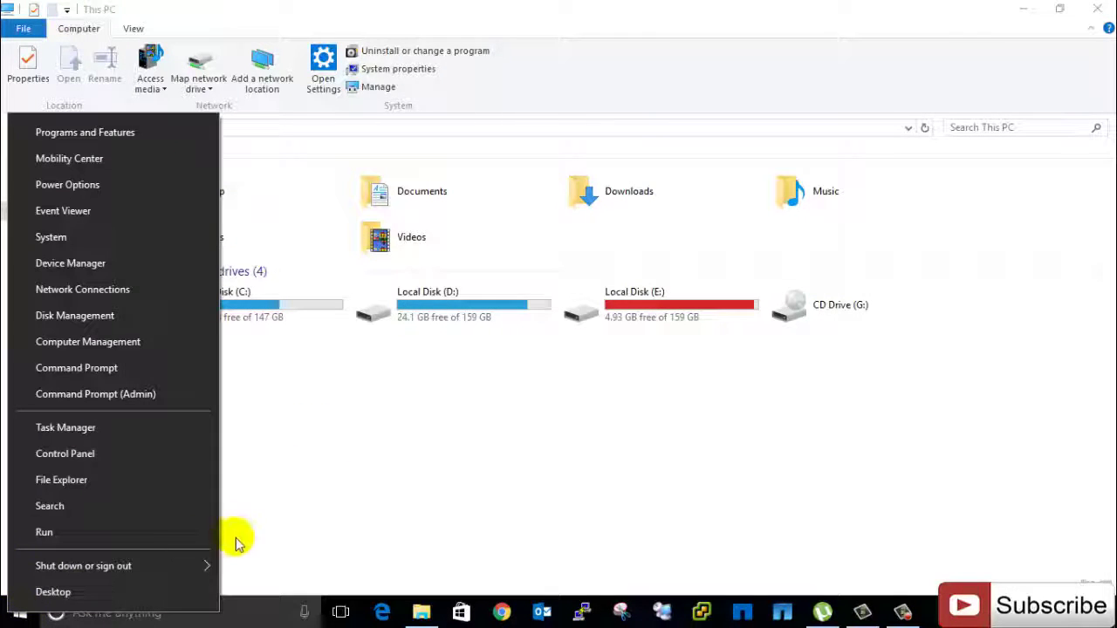
pyautogui.click(346, 417)
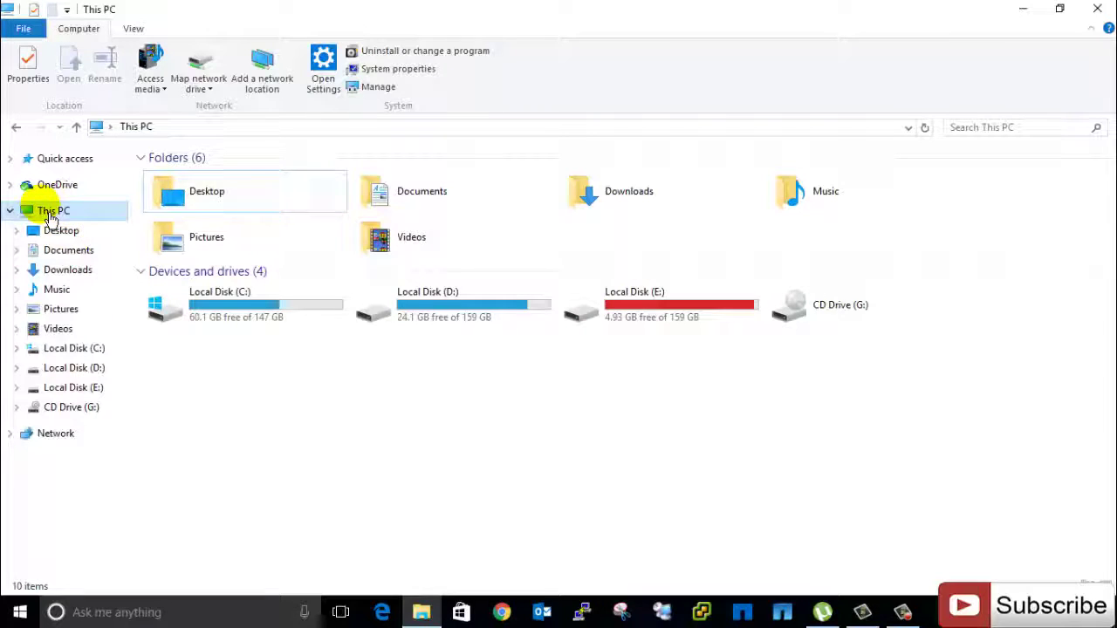
# Step: Open the properties of This PC and bring up the Advanced page of its advanced system settings
pyautogui.rightClick(49, 215)
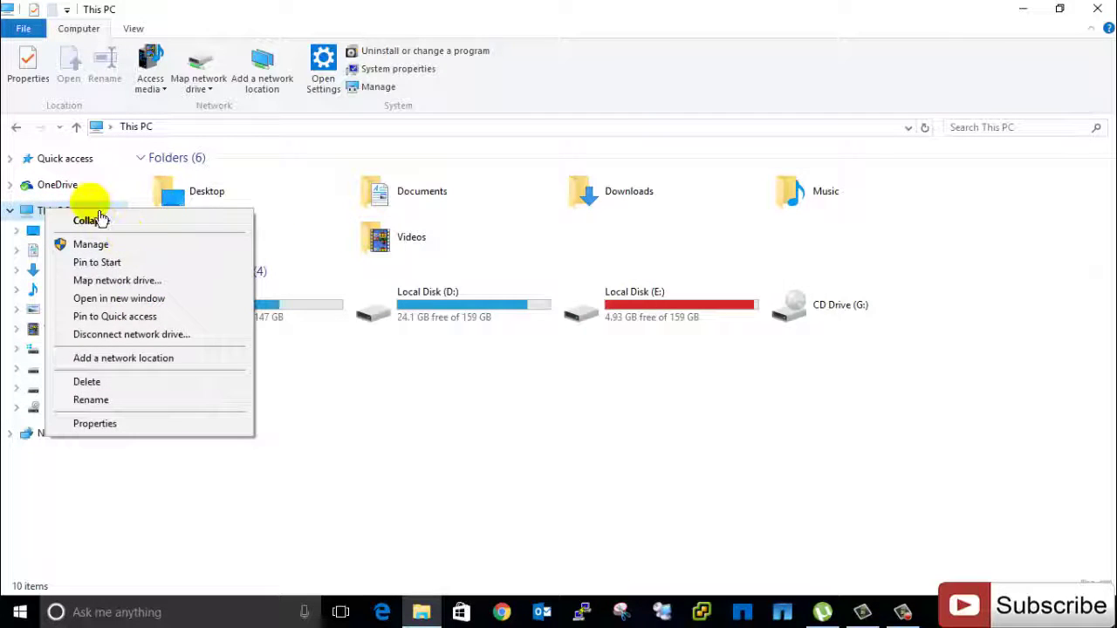
pyautogui.click(123, 426)
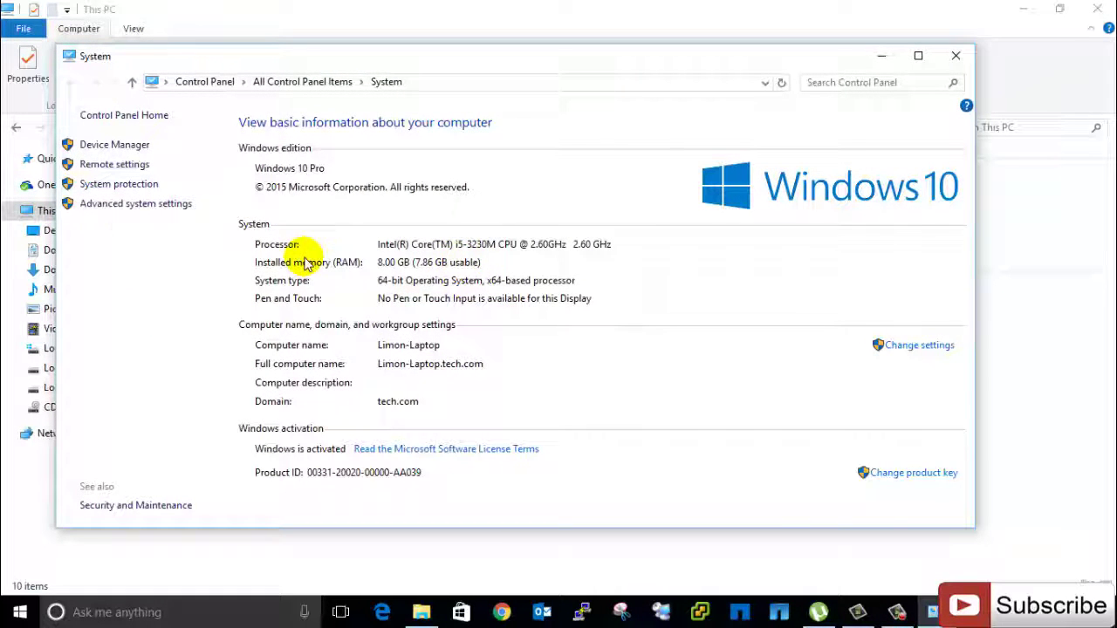
pyautogui.click(147, 210)
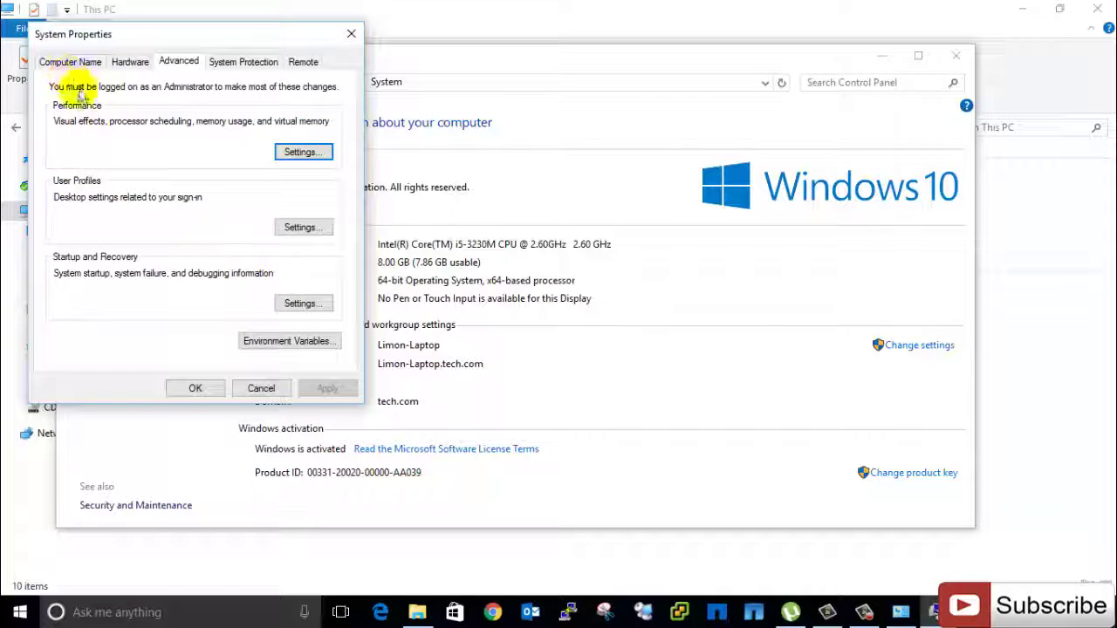
pyautogui.click(68, 65)
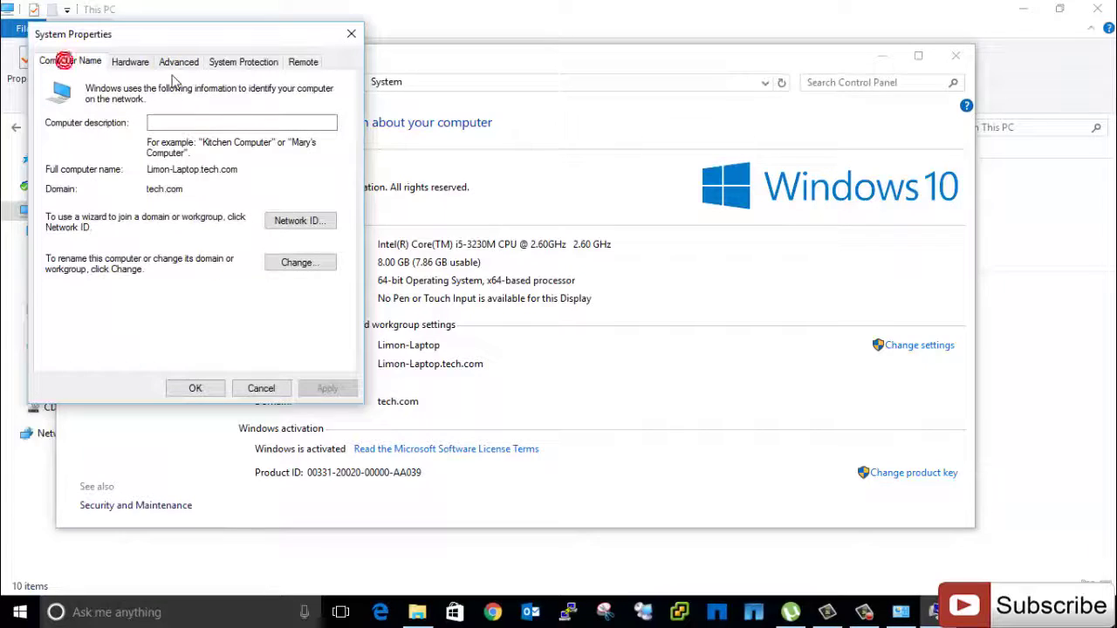
pyautogui.click(178, 62)
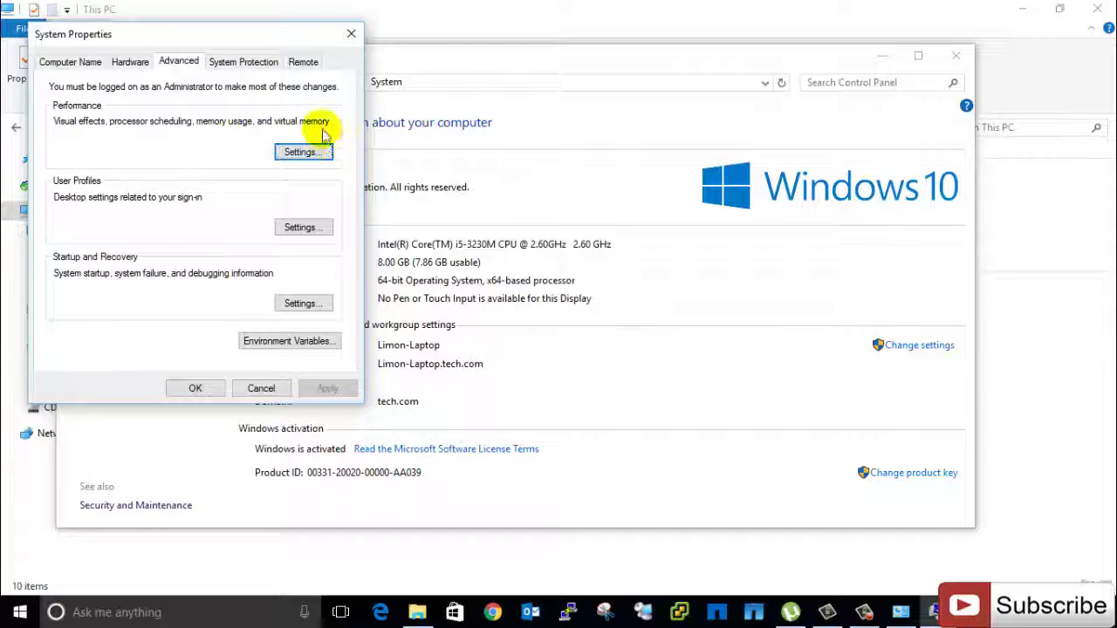
# Step: Open the performance settings and bring up the virtual memory configuration from their advanced options
pyautogui.click(299, 153)
pyautogui.moveTo(245, 98); pyautogui.dragTo(387, 51)
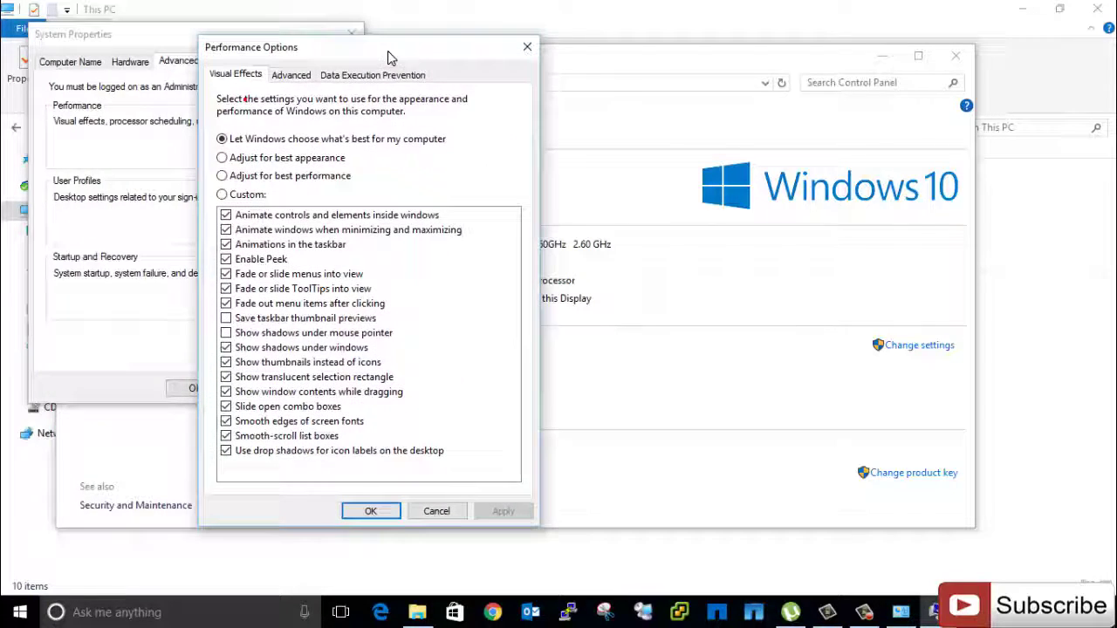
pyautogui.click(298, 77)
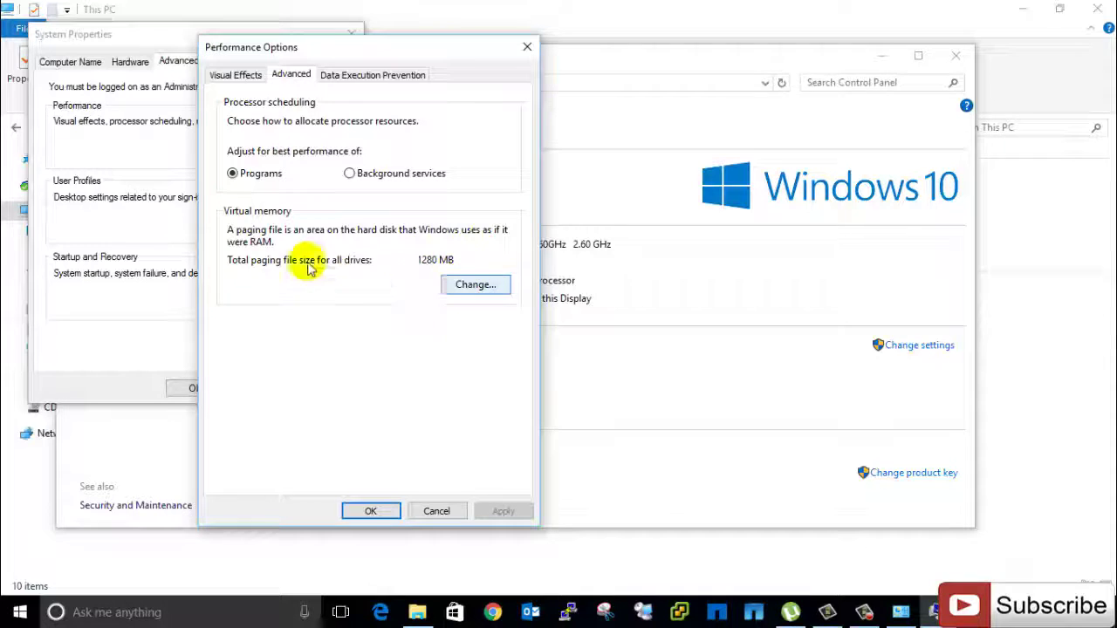
pyautogui.click(480, 289)
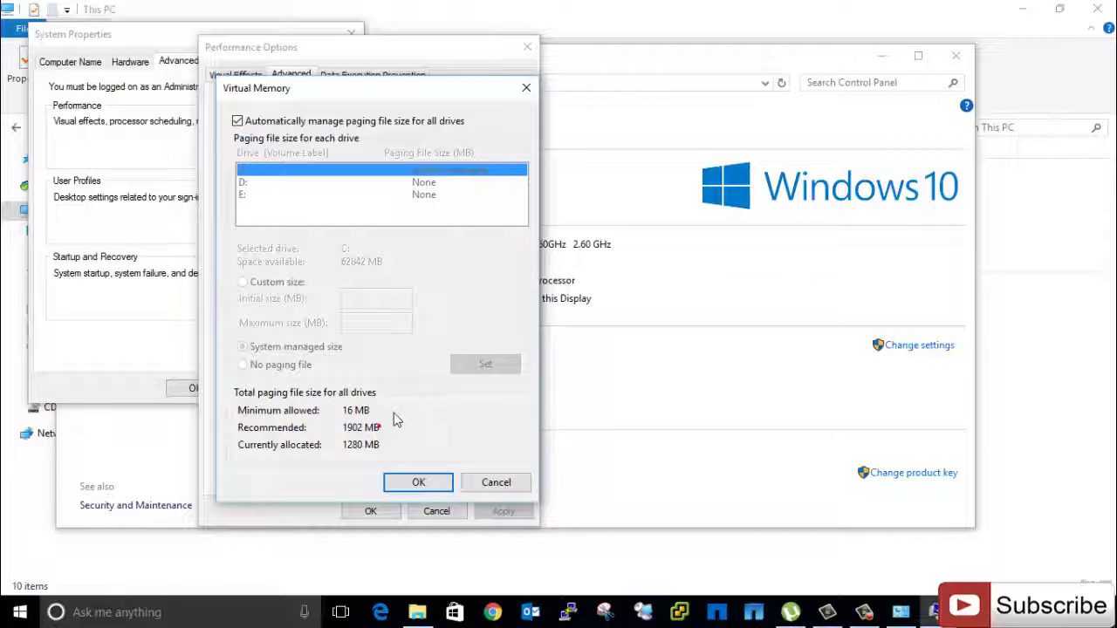
# Step: Turn off automatic paging file management and set a custom paging file on drive C: with 1902 MB initial and 3000 MB maximum size
pyautogui.click(236, 120)
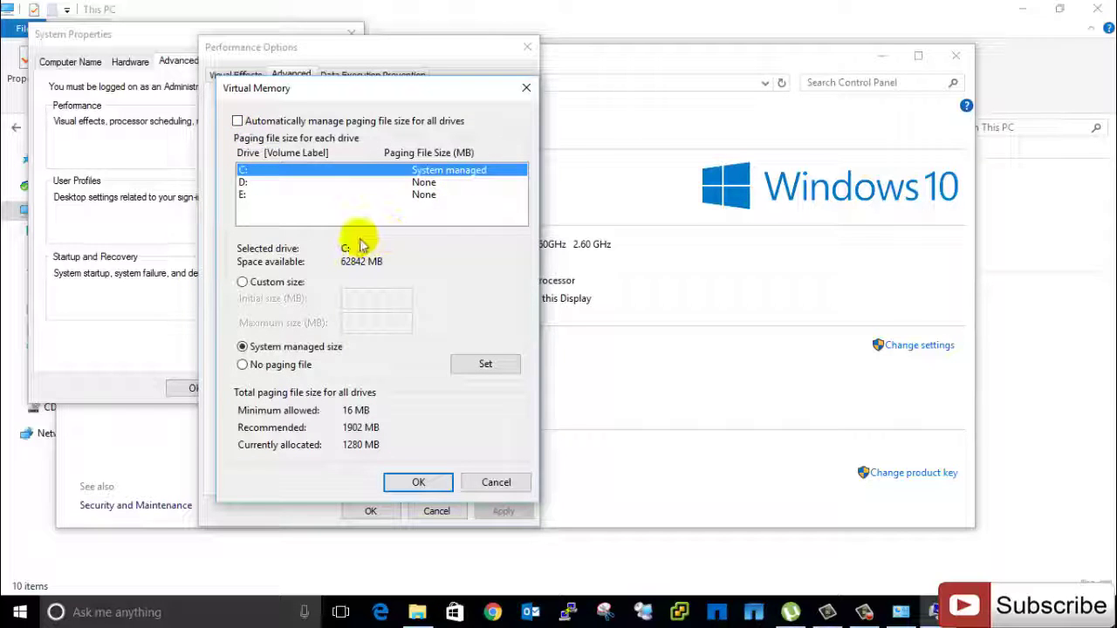
pyautogui.click(242, 282)
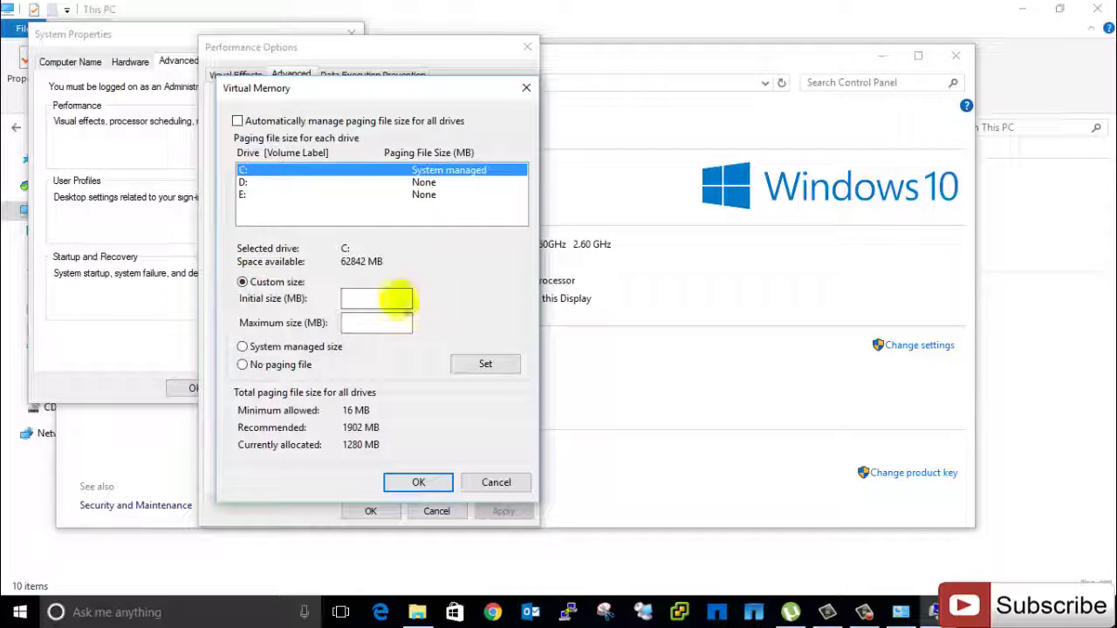
pyautogui.click(367, 298)
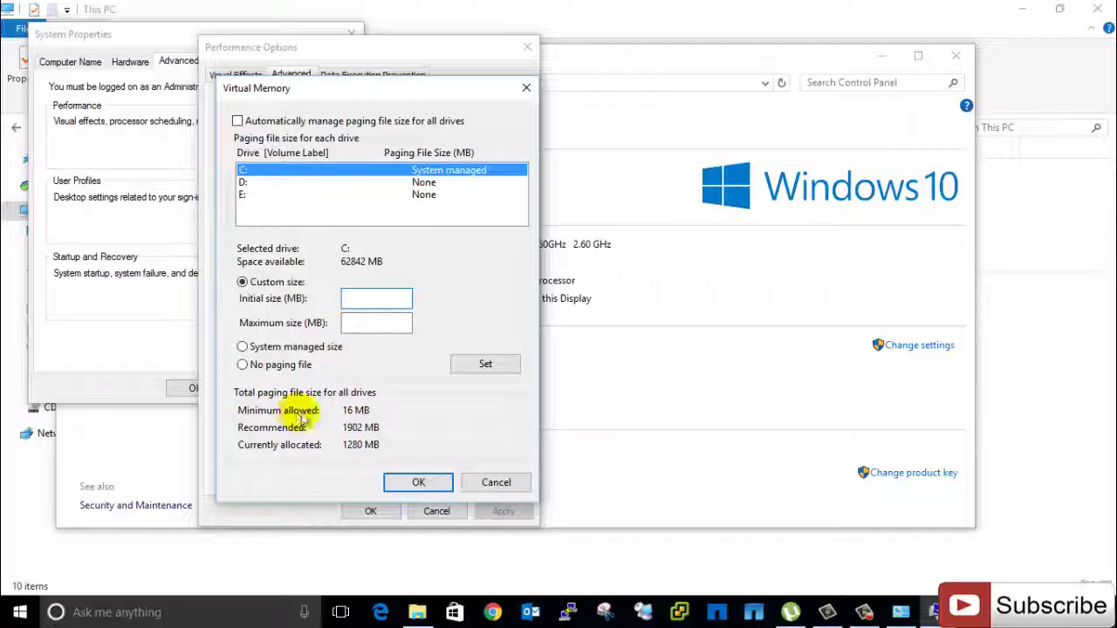
pyautogui.click(358, 300)
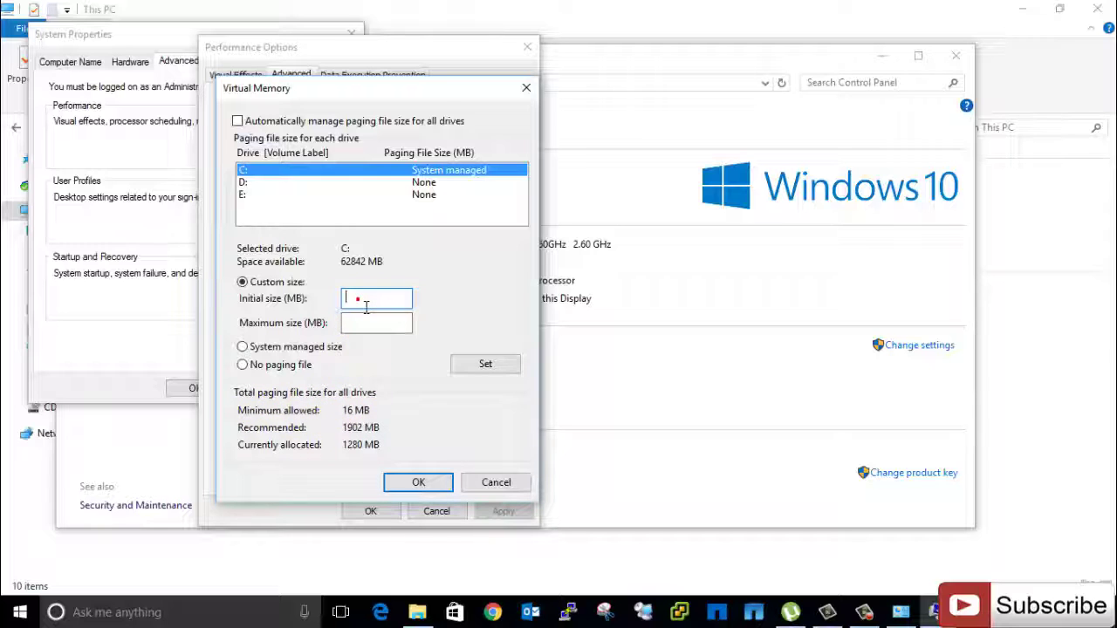
pyautogui.write('1902')
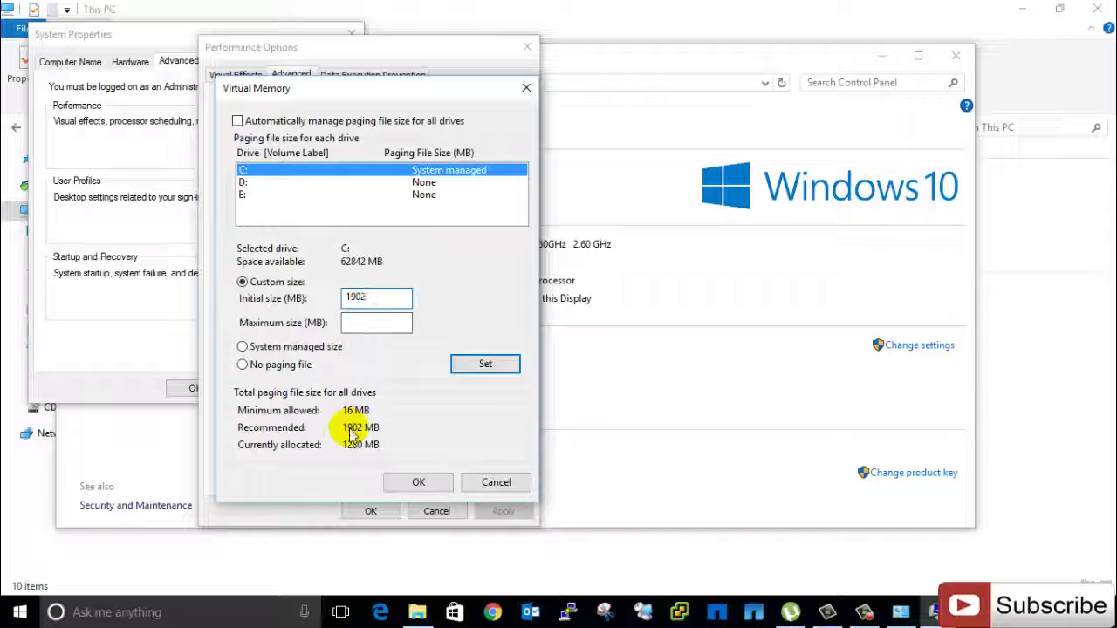
pyautogui.click(358, 324)
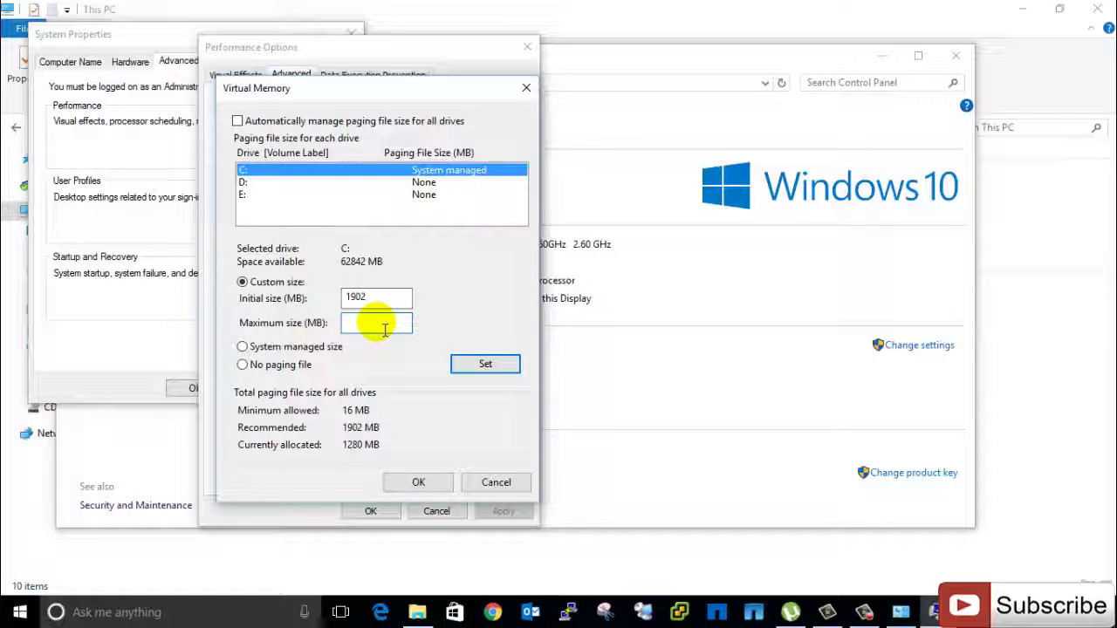
pyautogui.write('3000')
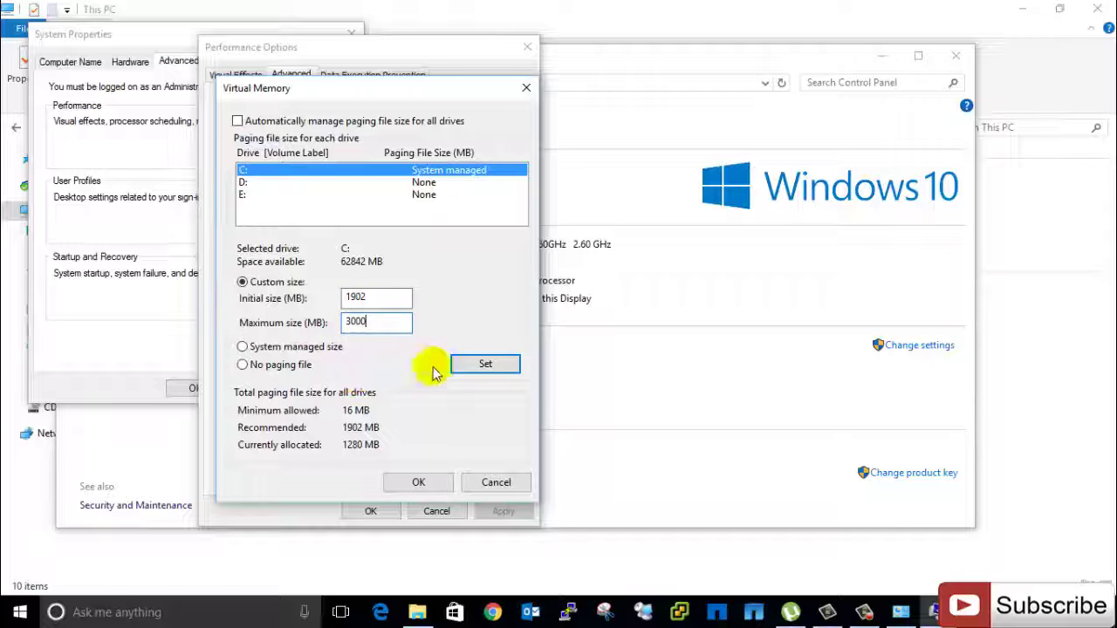
pyautogui.click(480, 366)
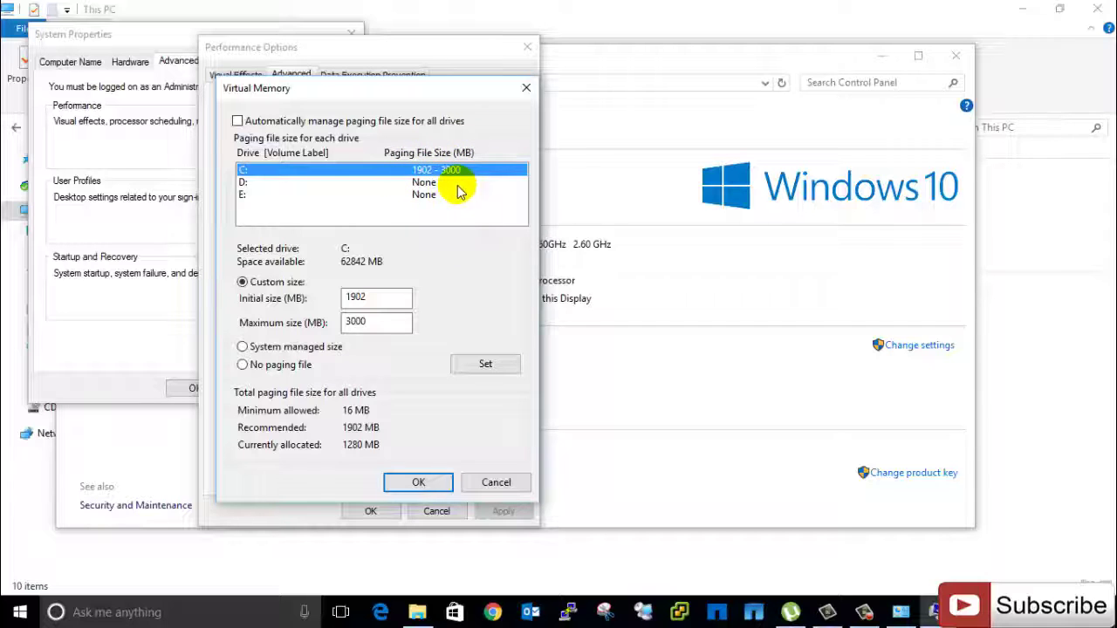
# Step: Set a custom paging file on drive D: with an initial size of 1902 MB and a maximum of 3000 MB
pyautogui.click(245, 183)
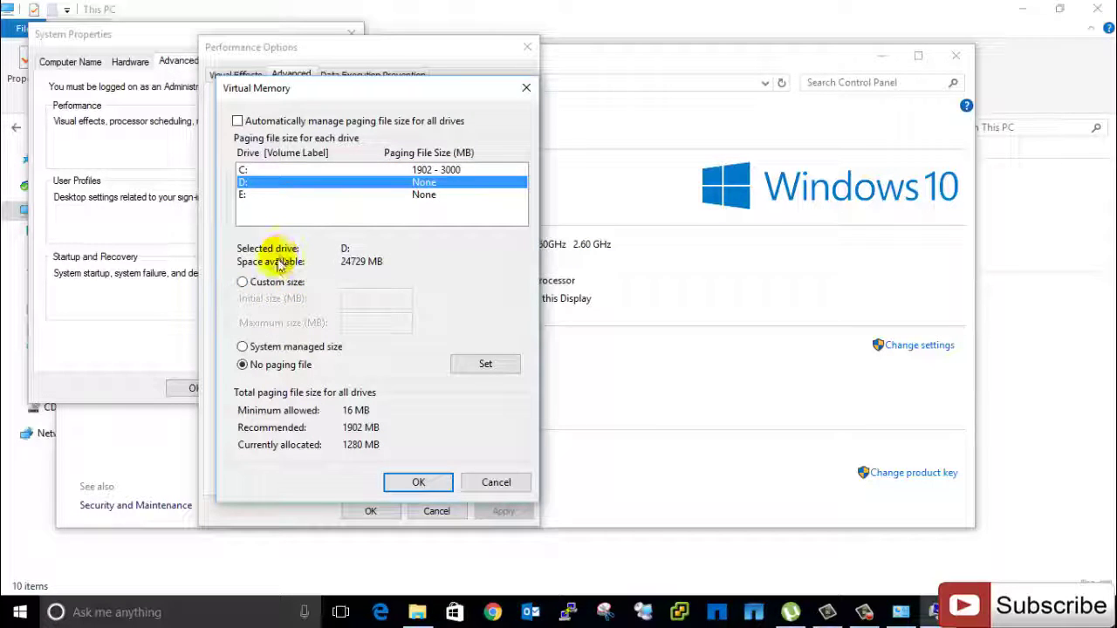
pyautogui.click(268, 284)
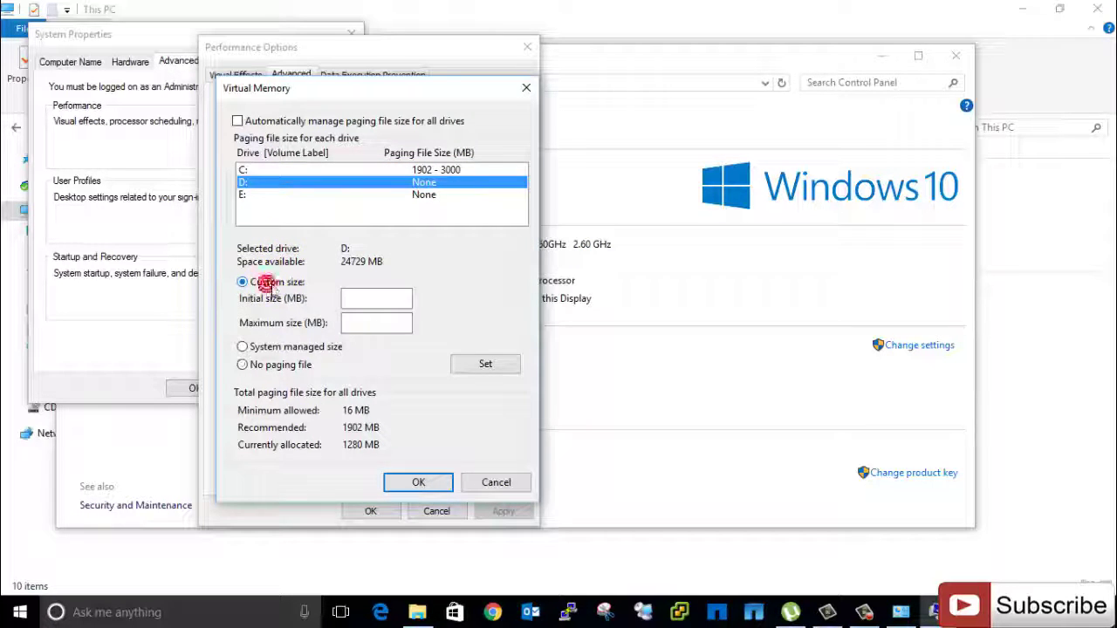
pyautogui.click(364, 298)
pyautogui.write('1902')
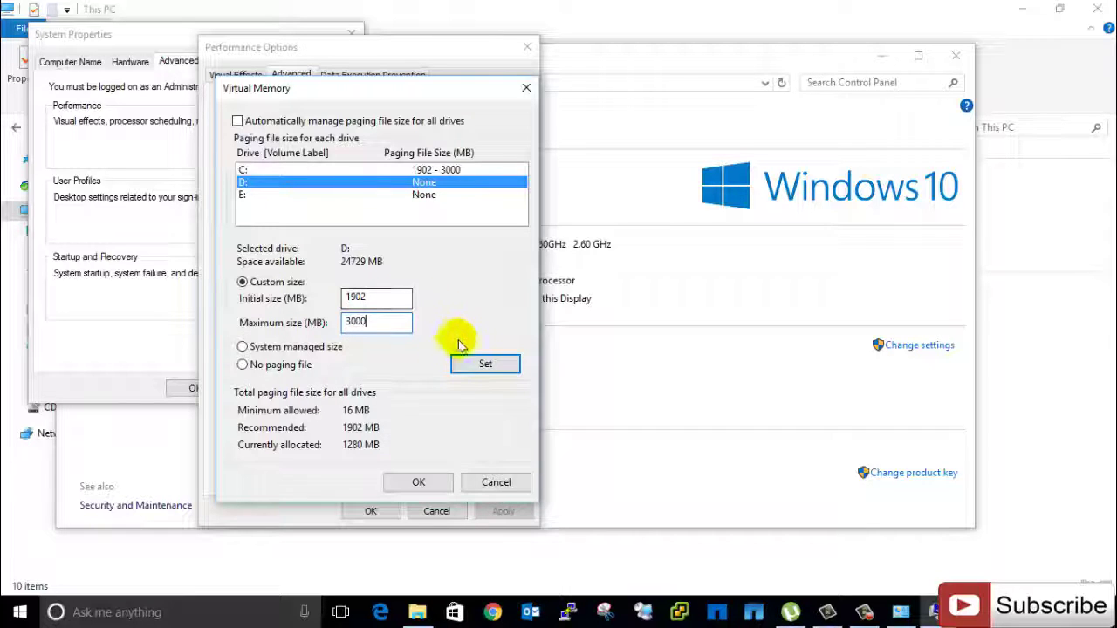
pyautogui.click(483, 363)
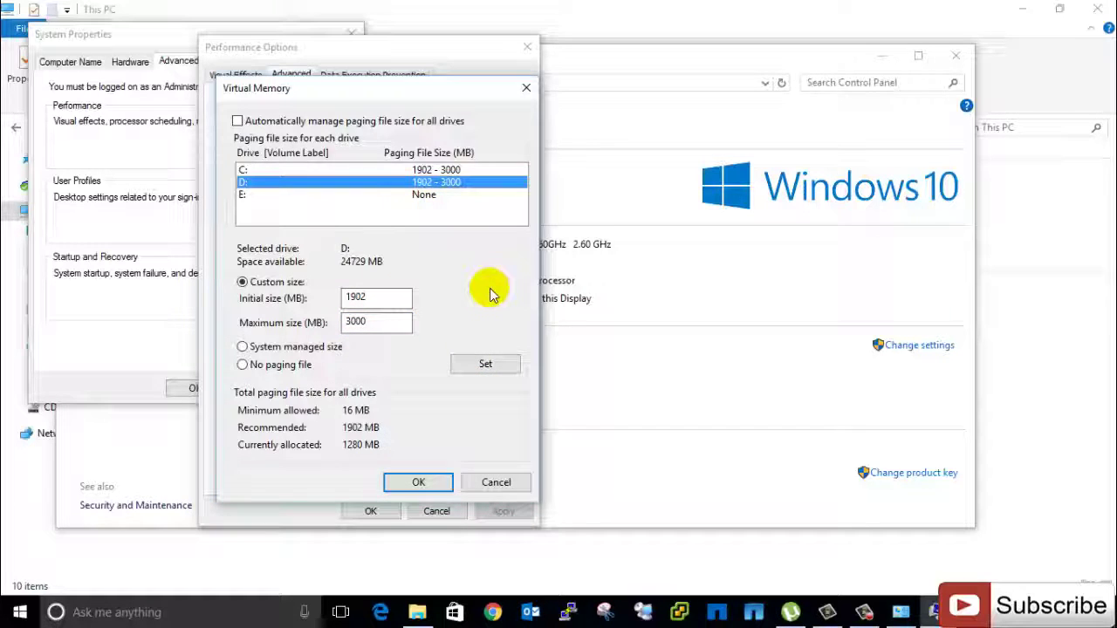
# Step: Set a custom paging file on drive E: with an initial size of 1902 MB and a maximum of 3000 MB
pyautogui.click(258, 193)
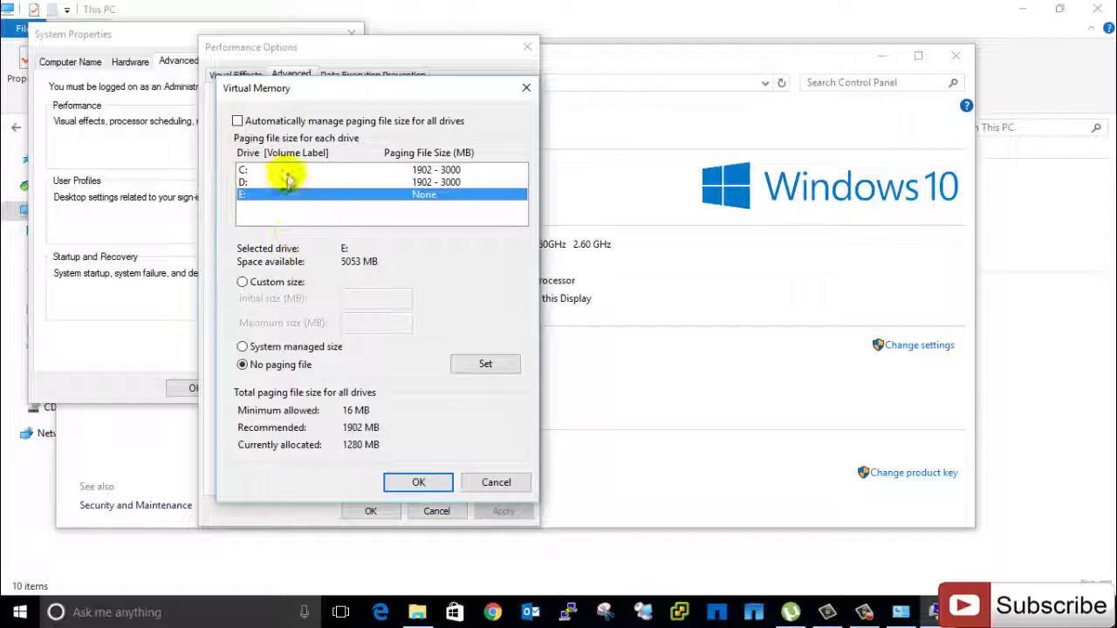
pyautogui.click(262, 282)
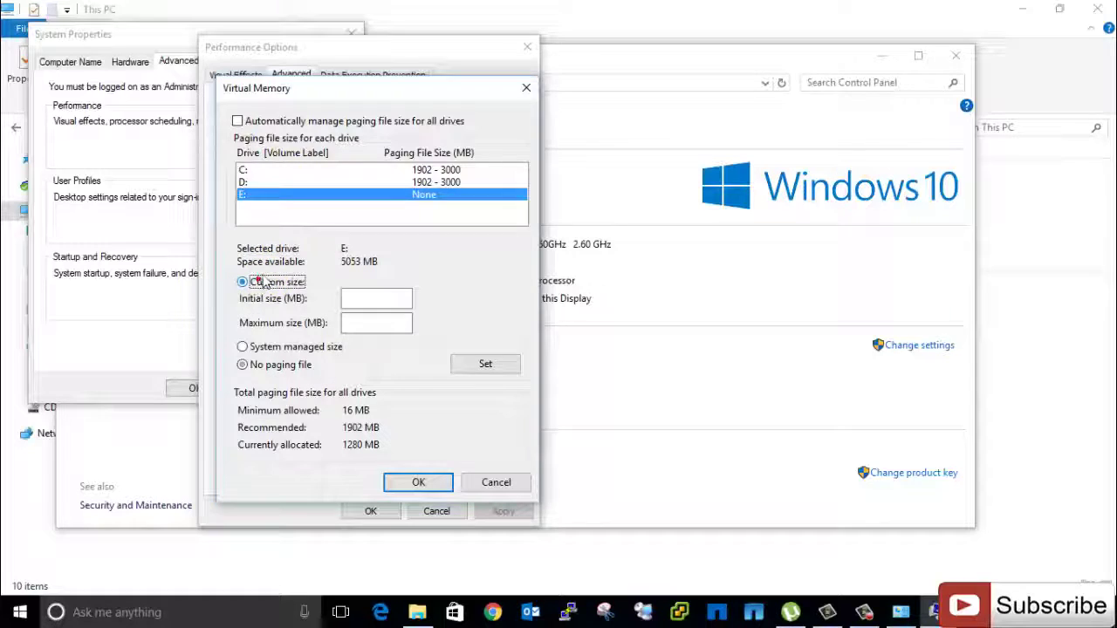
pyautogui.click(354, 301)
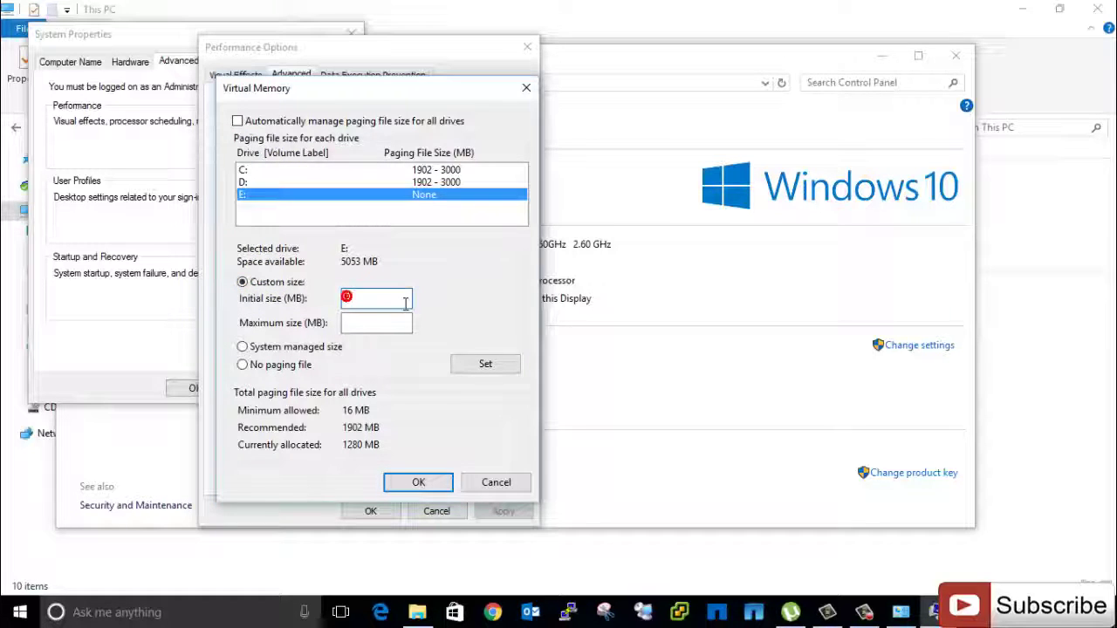
pyautogui.write('1902')
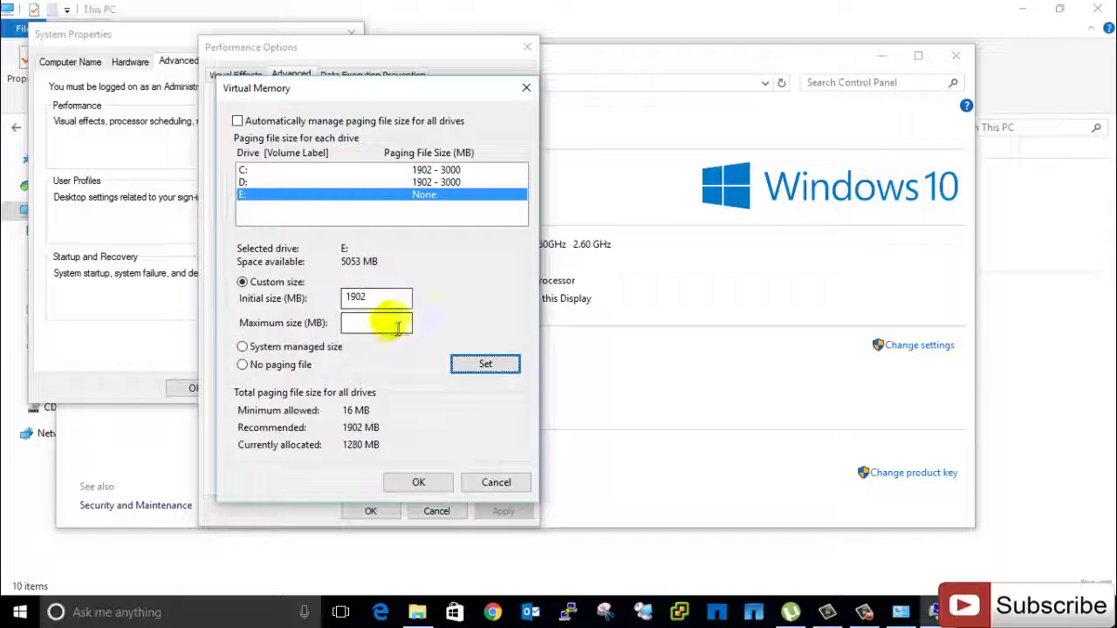
pyautogui.click(390, 321)
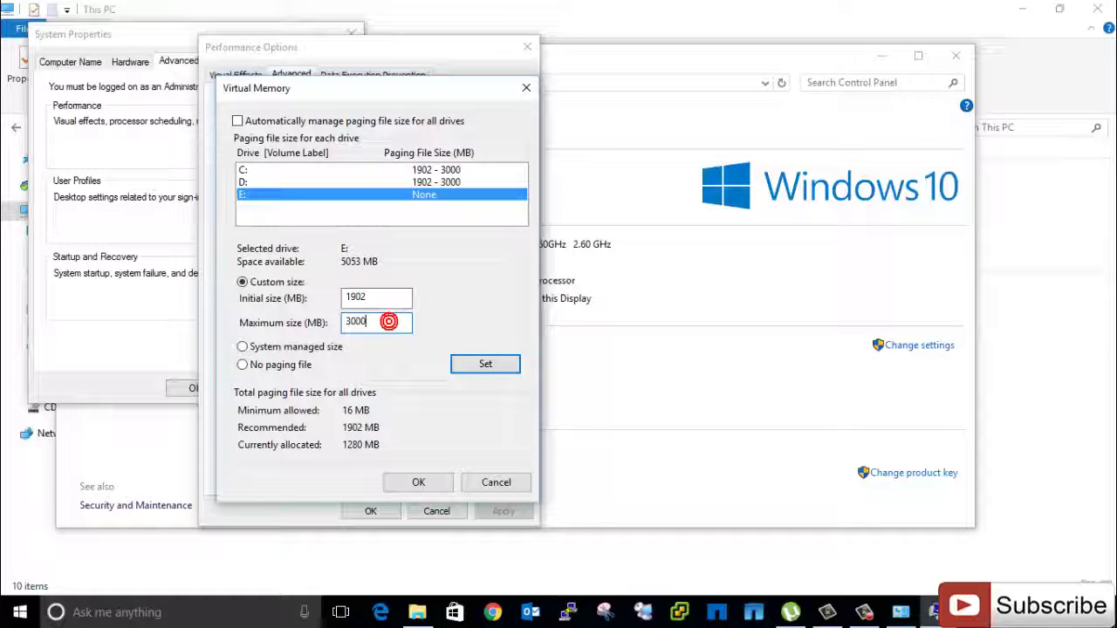
pyautogui.click(471, 364)
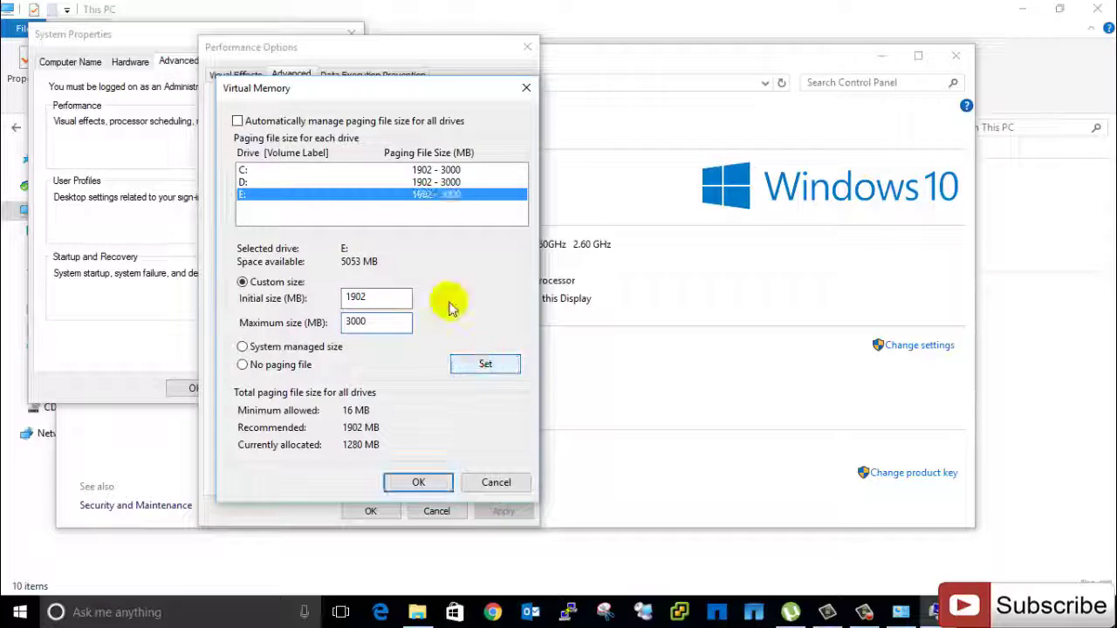
# Step: Confirm the virtual memory settings and acknowledge the restart notice
pyautogui.click(418, 482)
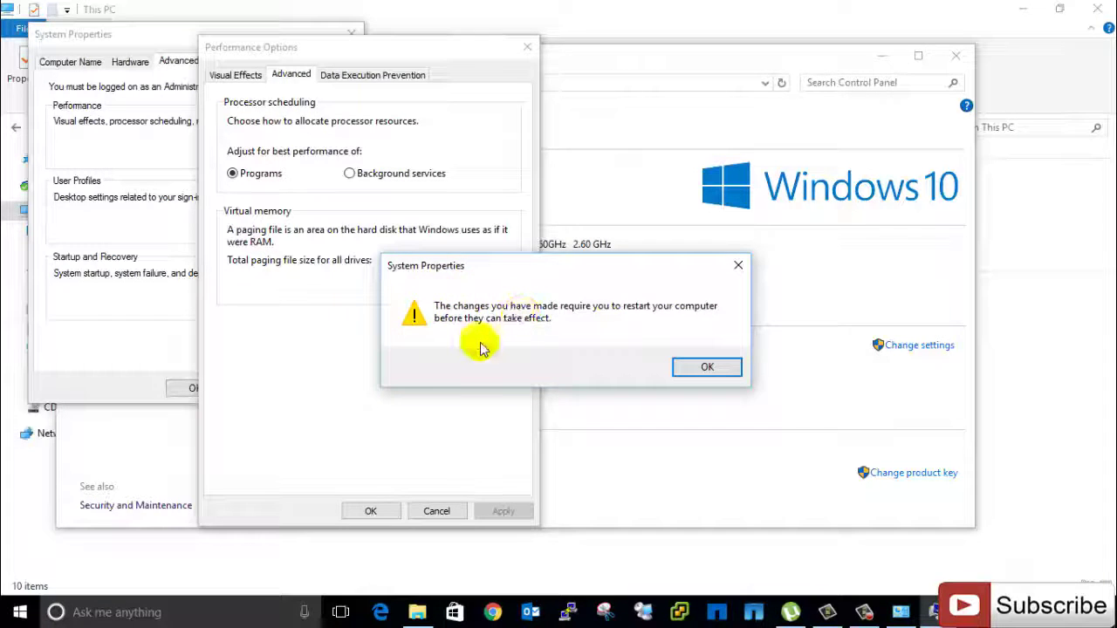
pyautogui.moveTo(511, 267); pyautogui.dragTo(463, 169)
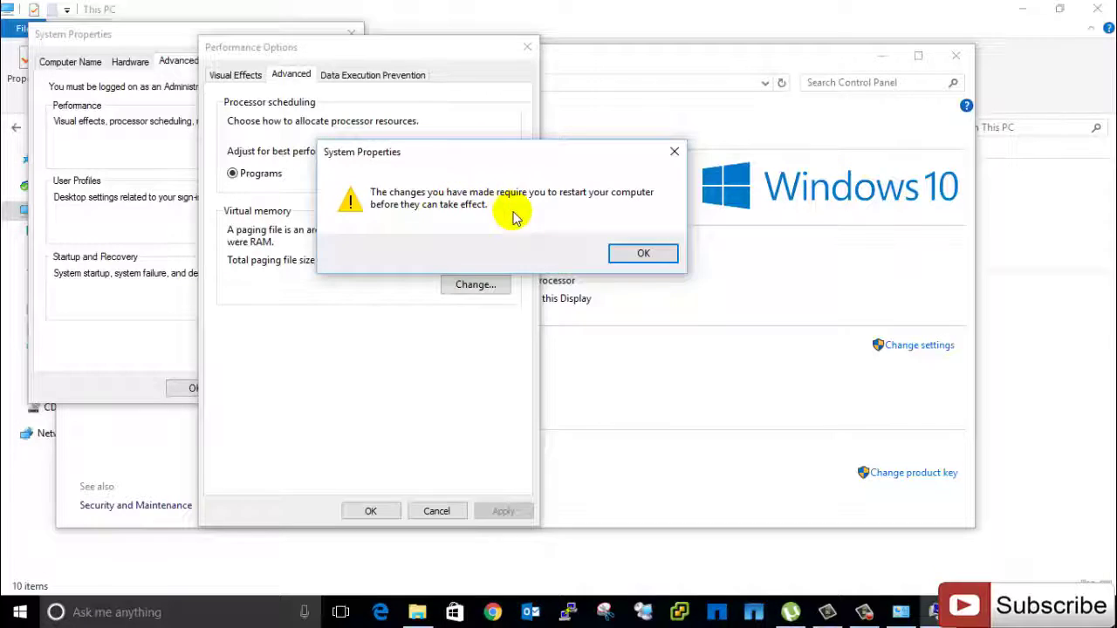
pyautogui.click(643, 253)
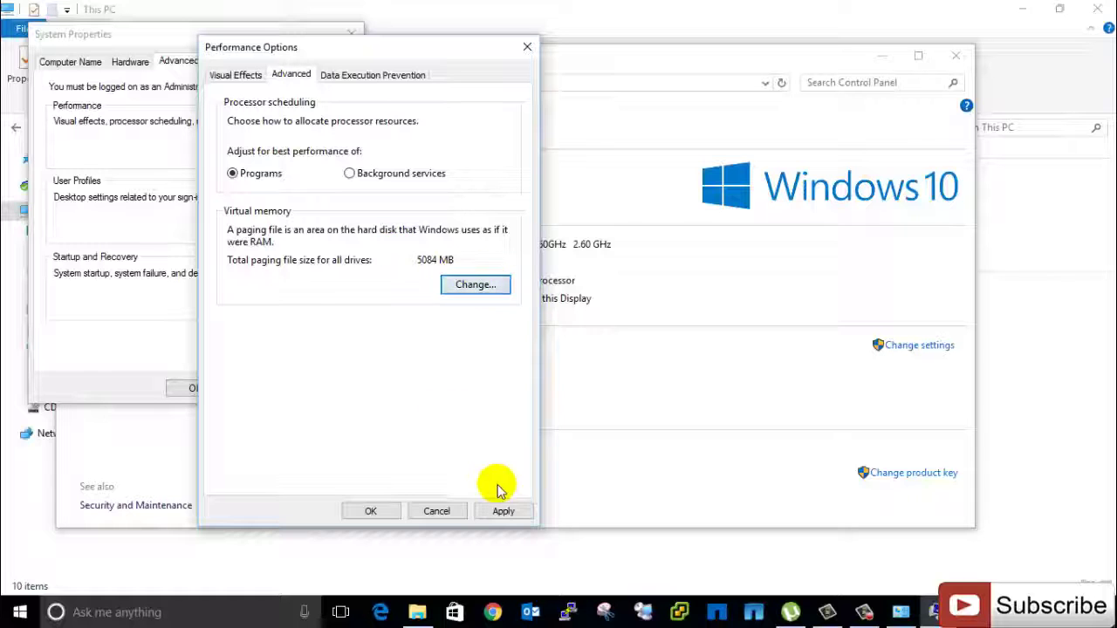
# Step: Apply the performance options and close all the system settings windows, postponing the computer restart
pyautogui.click(503, 513)
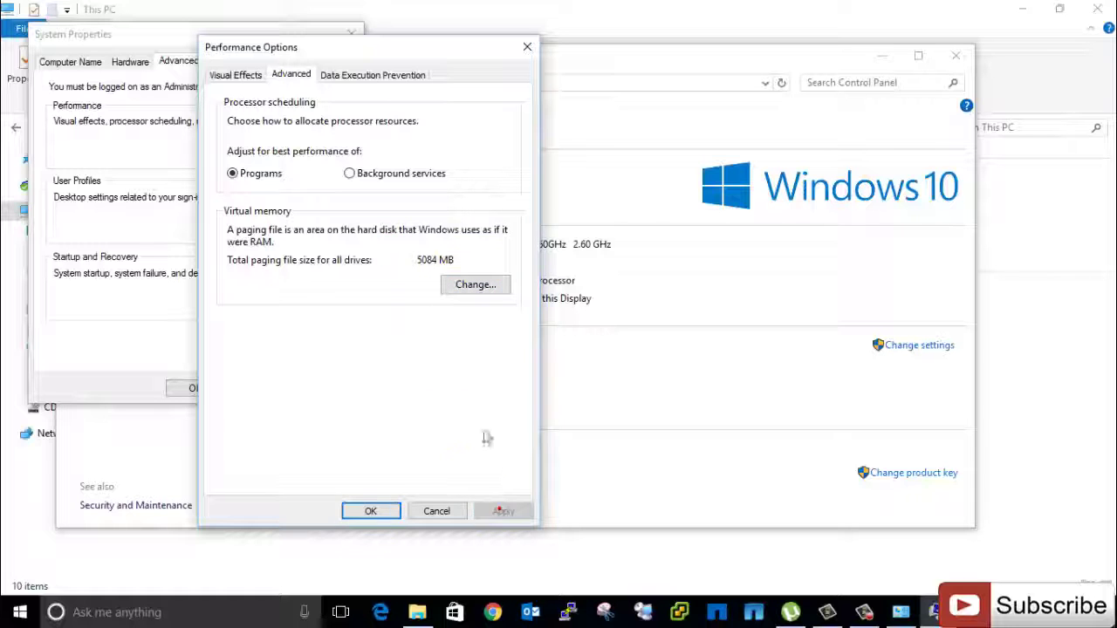
pyautogui.click(370, 511)
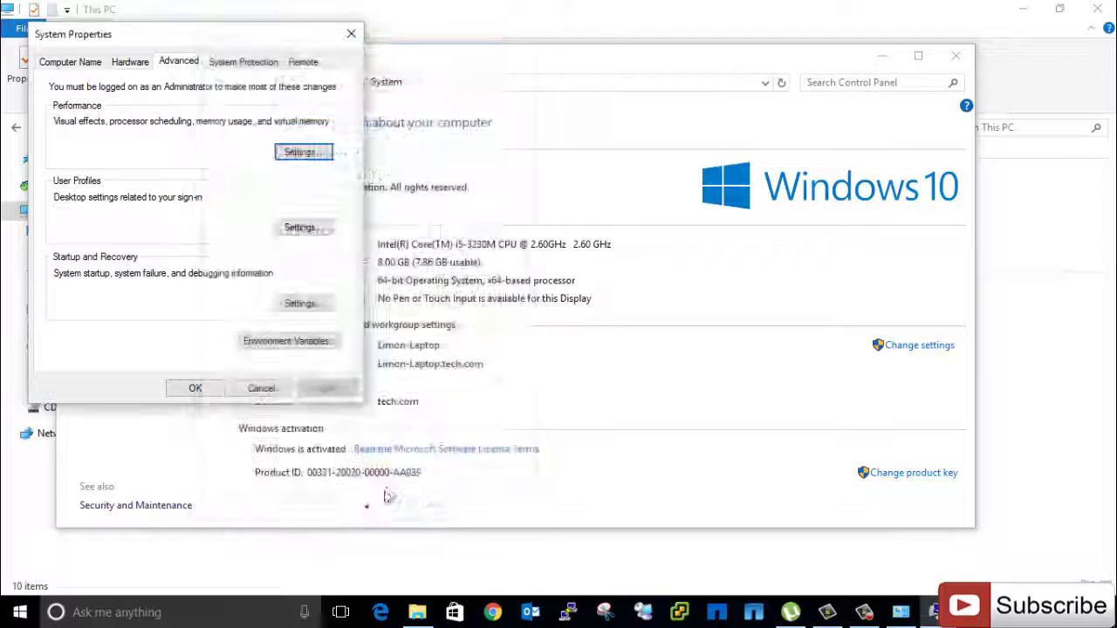
pyautogui.click(197, 389)
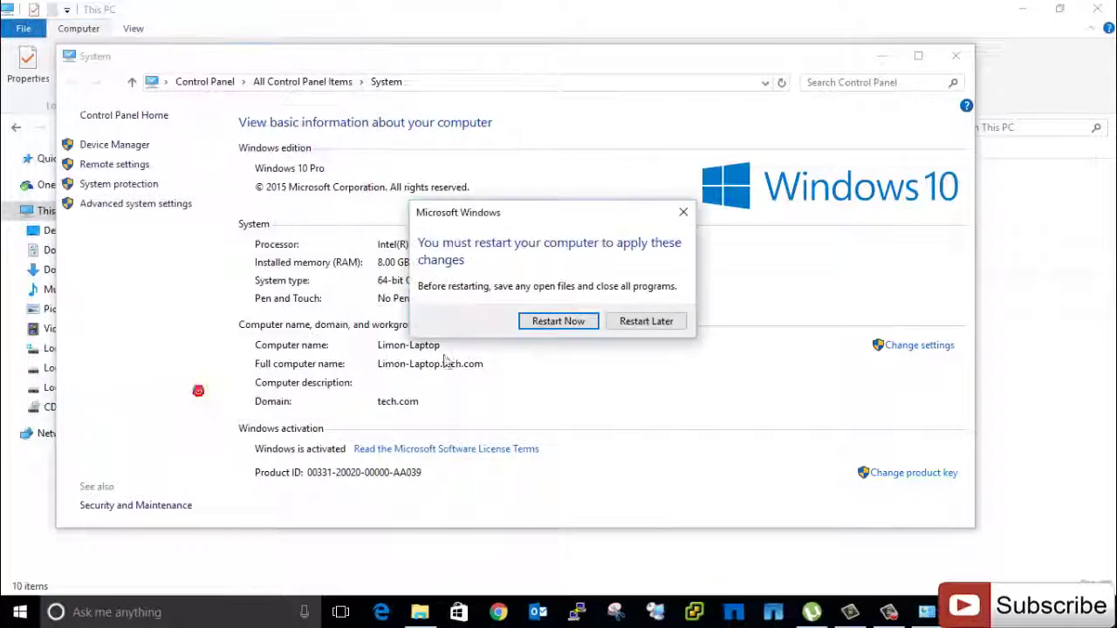
pyautogui.click(645, 323)
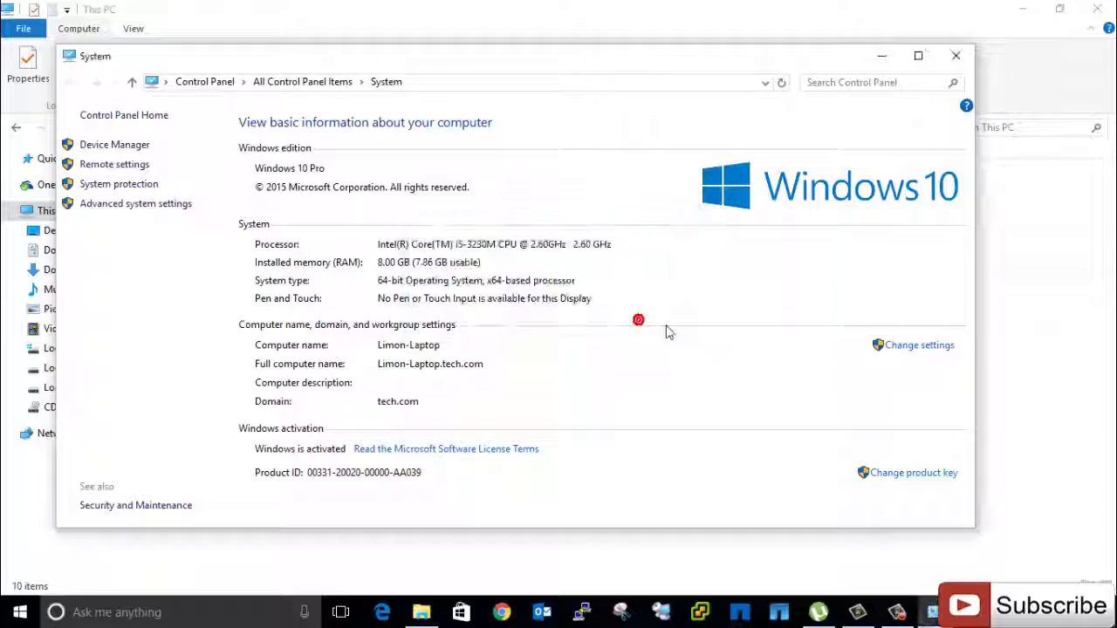
pyautogui.click(955, 56)
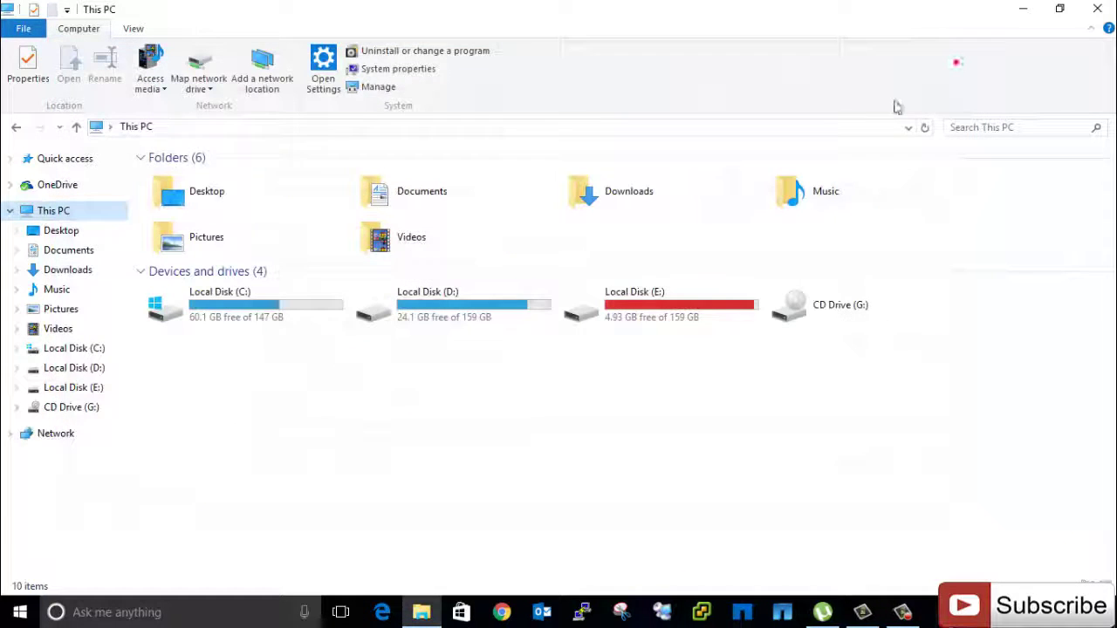
# Step: Examine local drives C:, D: and E: and their free space in This PC
pyautogui.click(497, 362)
pyautogui.click(264, 307)
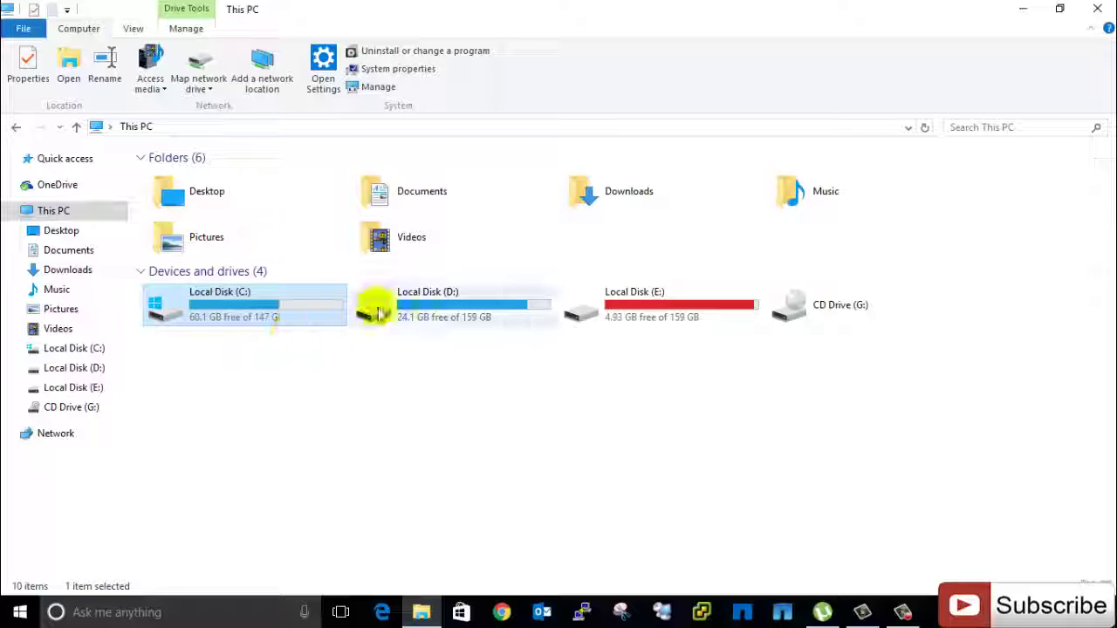
pyautogui.click(384, 315)
pyautogui.click(650, 316)
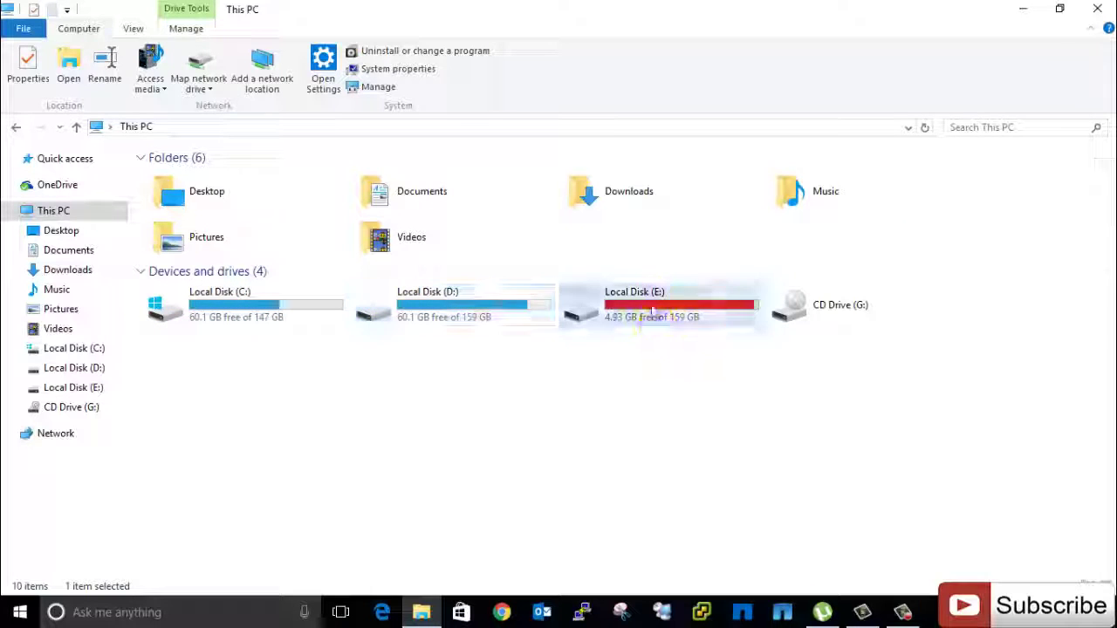